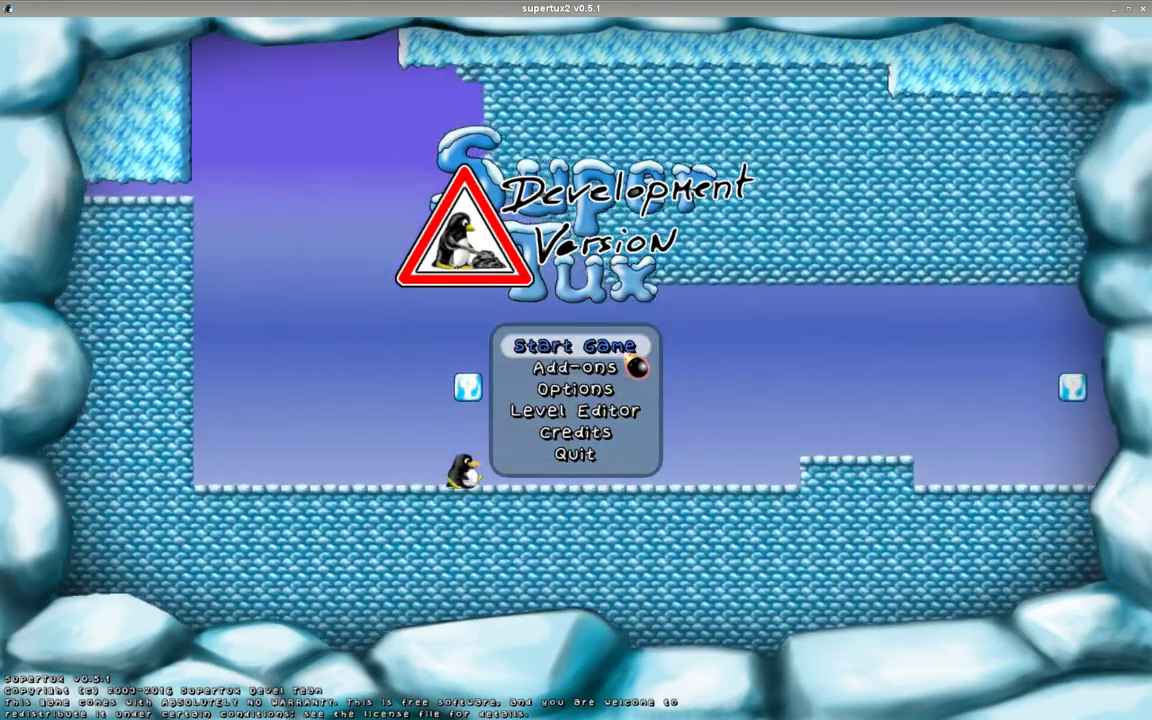
# - Start Story Mode, enter the Welcome to Antarctica level with 100 coins, and pause it
pyautogui.press('Return')
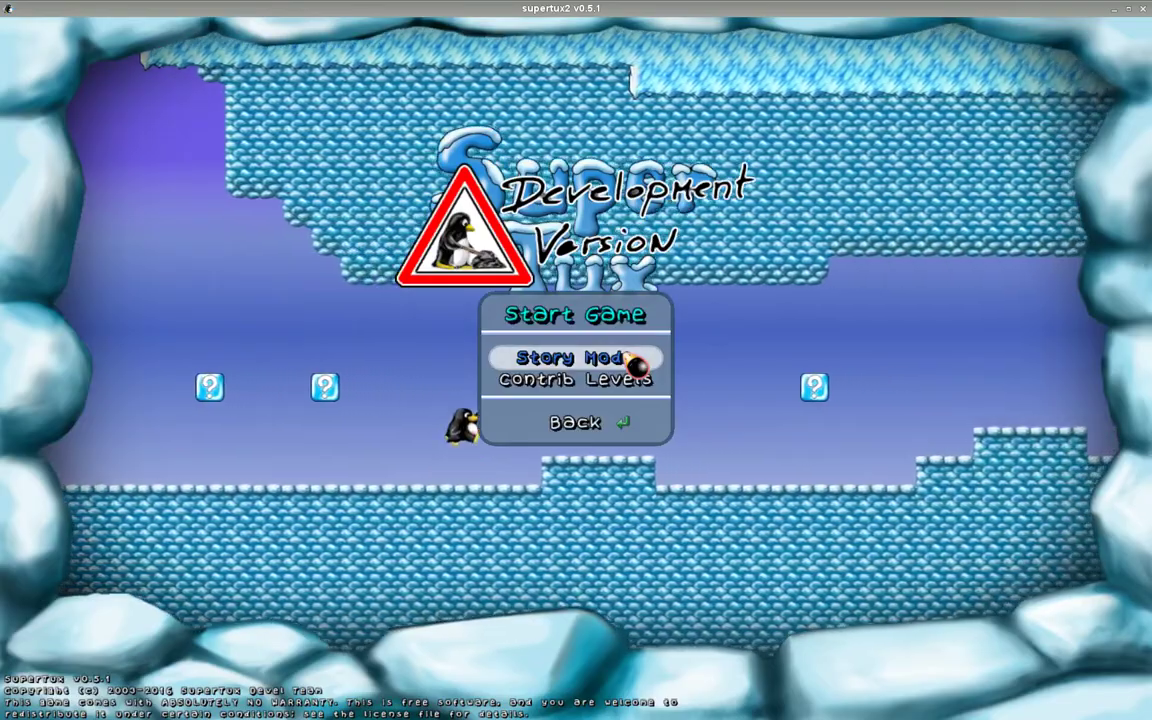
pyautogui.press('Return')
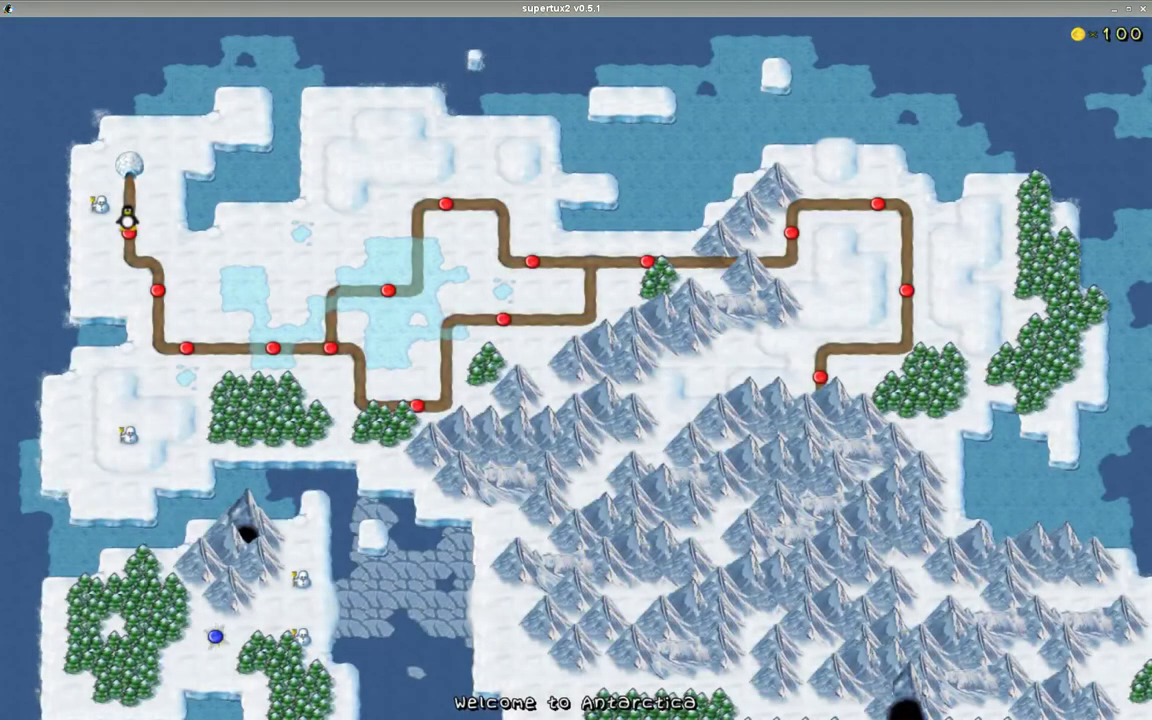
pyautogui.press('Return')
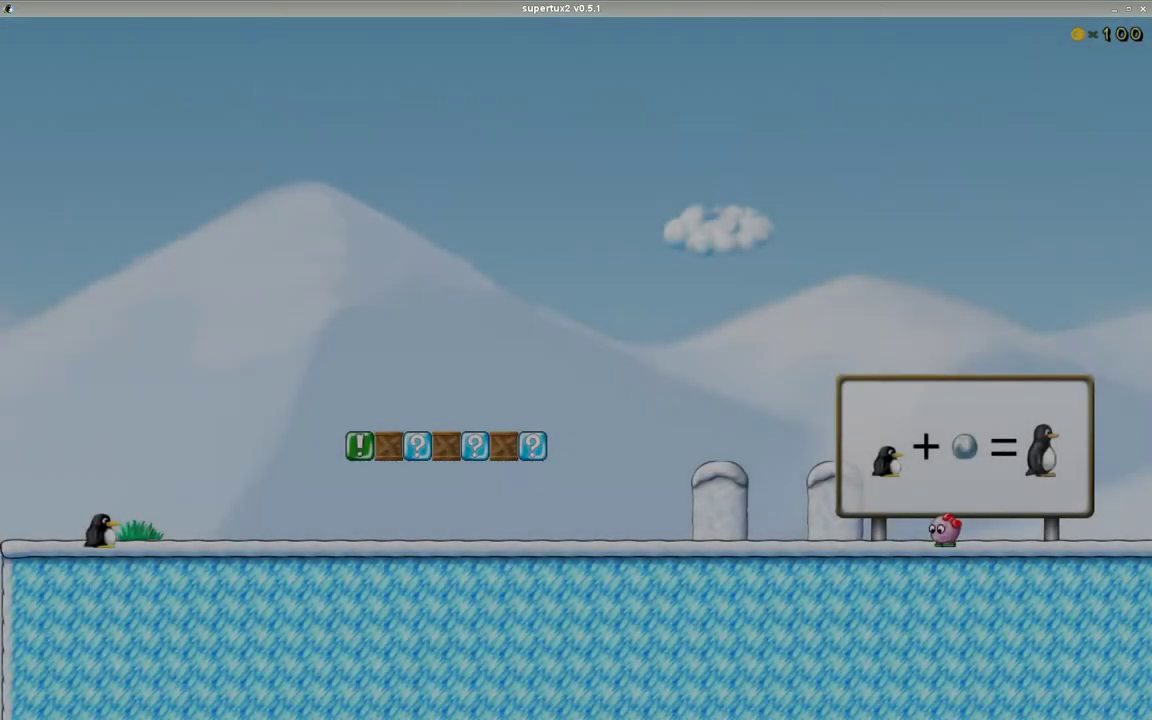
pyautogui.press('Escape')
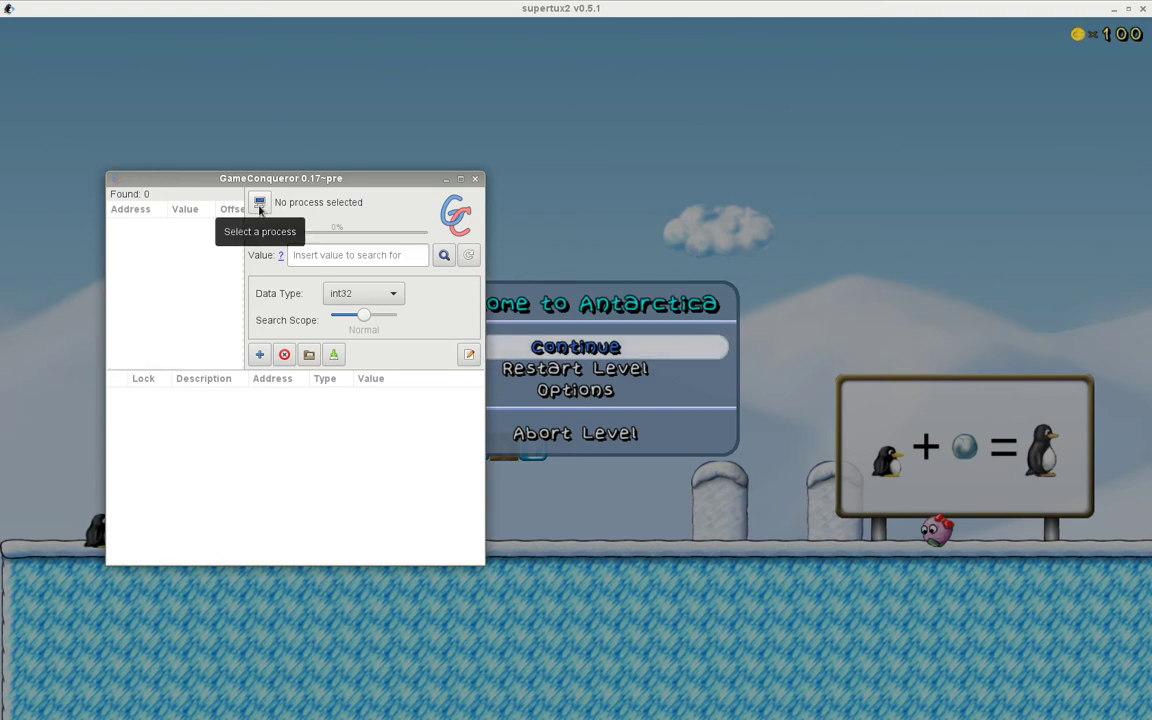
# - Filter the process list by 'su' and attach to supertux2 (PID 6021)
pyautogui.click(259, 204)
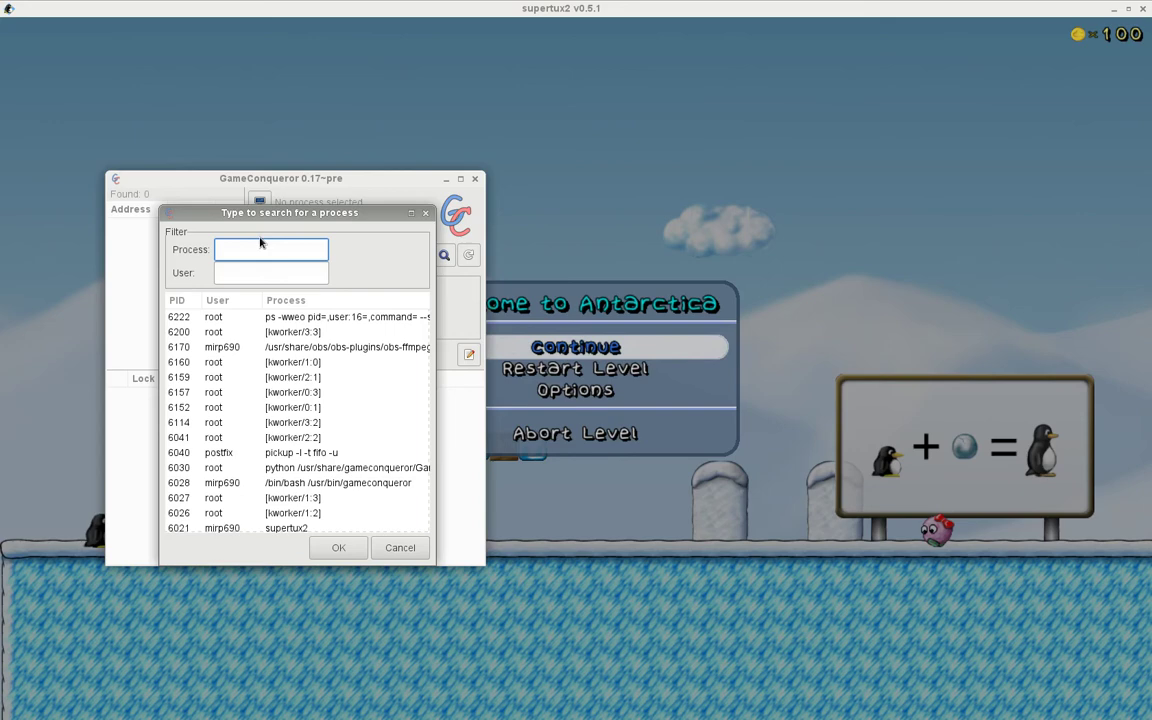
pyautogui.write('su')
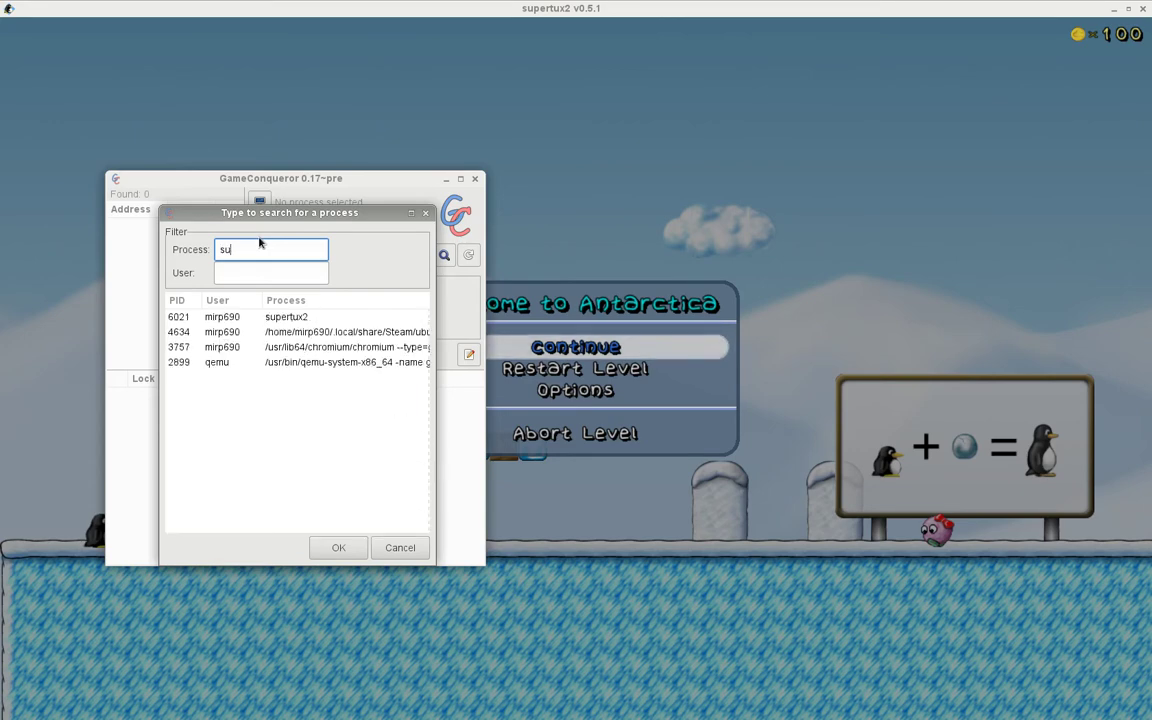
pyautogui.click(266, 320)
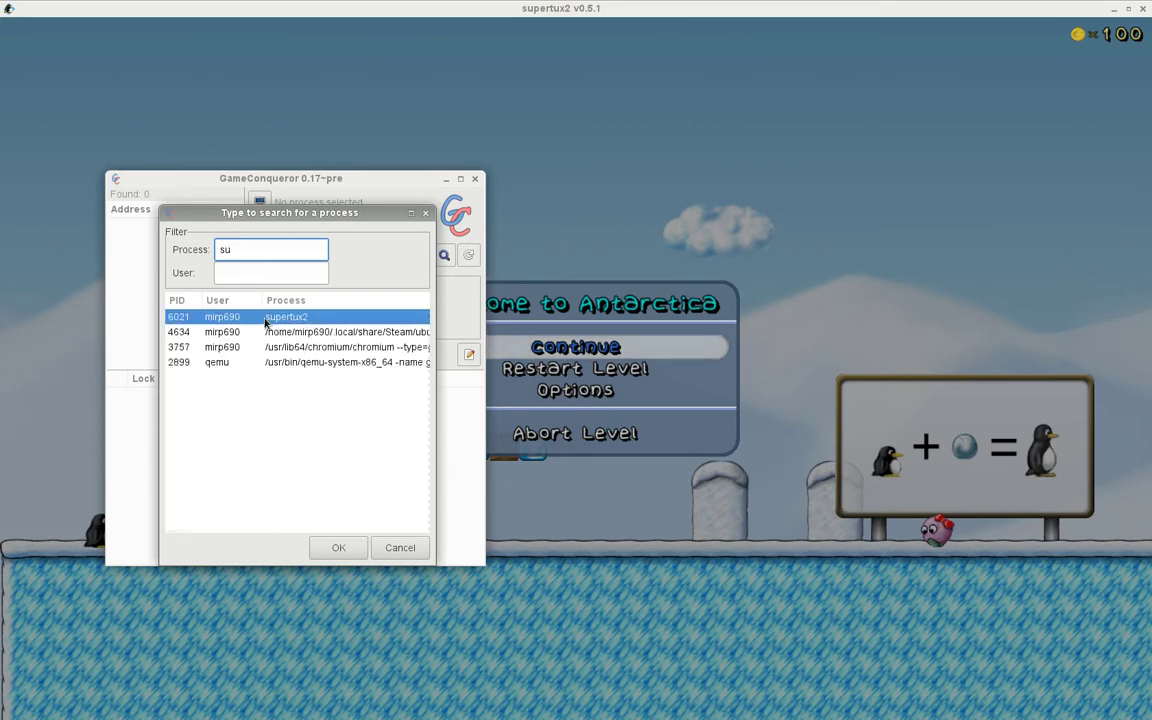
pyautogui.click(337, 548)
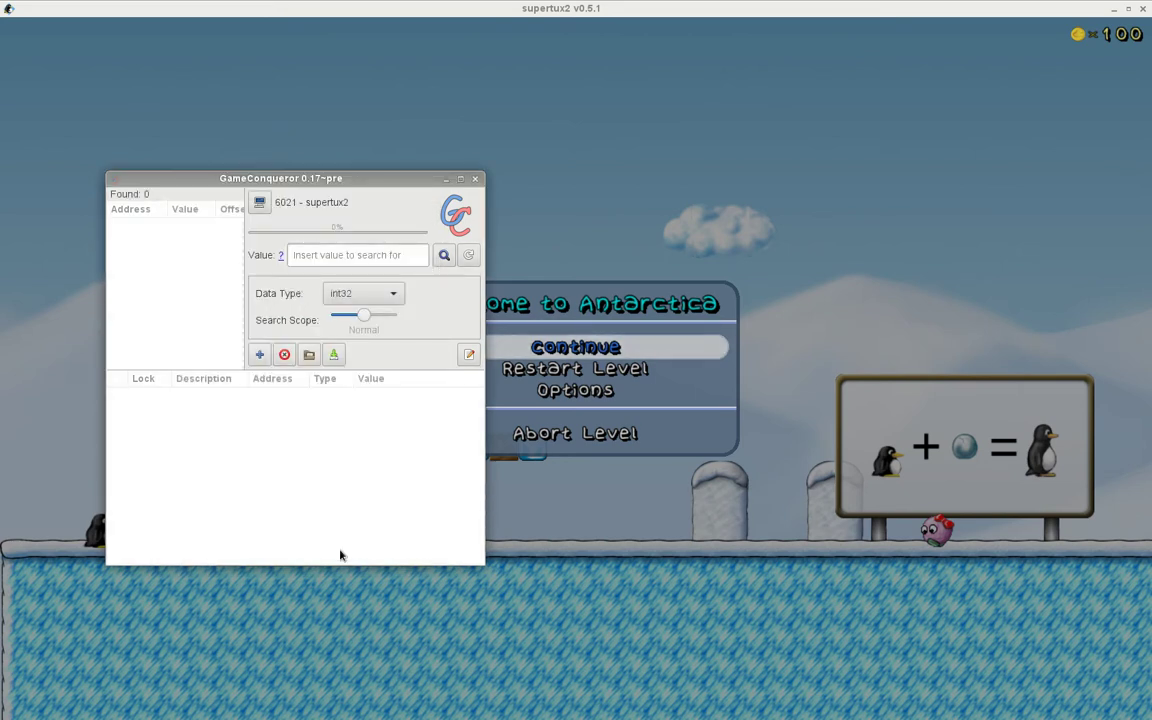
# - Scan memory for the value 100, getting 2986 matches, then switch back to SuperTux
pyautogui.click(386, 256)
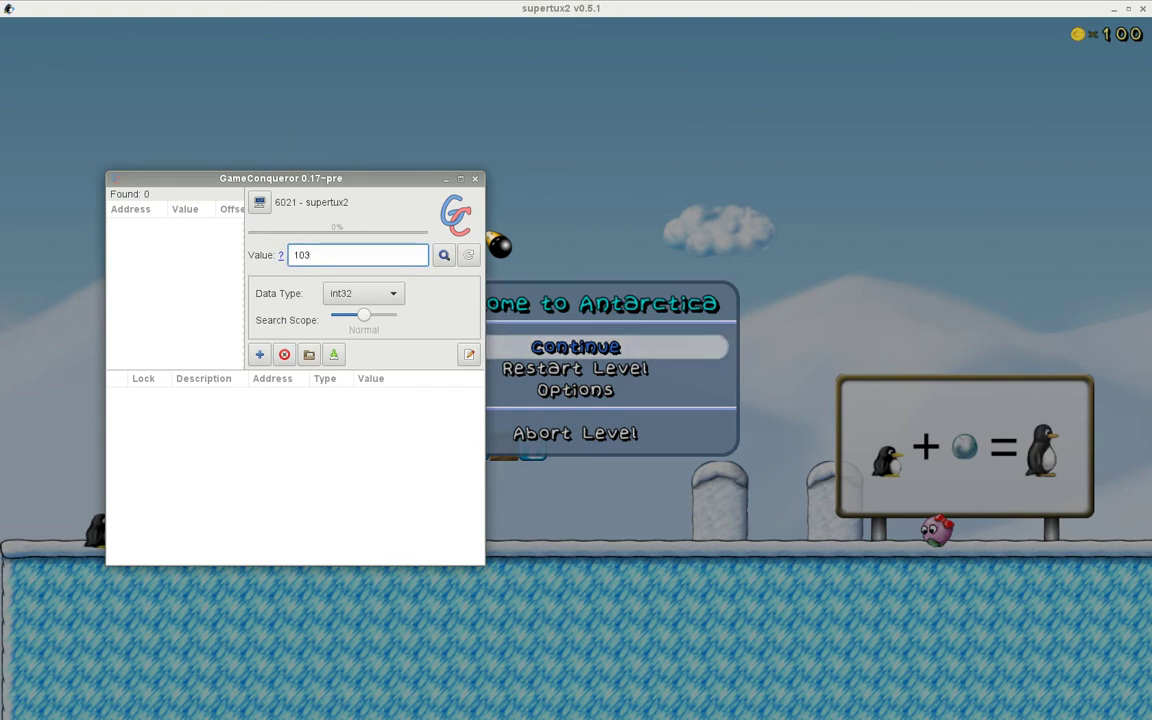
pyautogui.write('100')
pyautogui.click(443, 255)
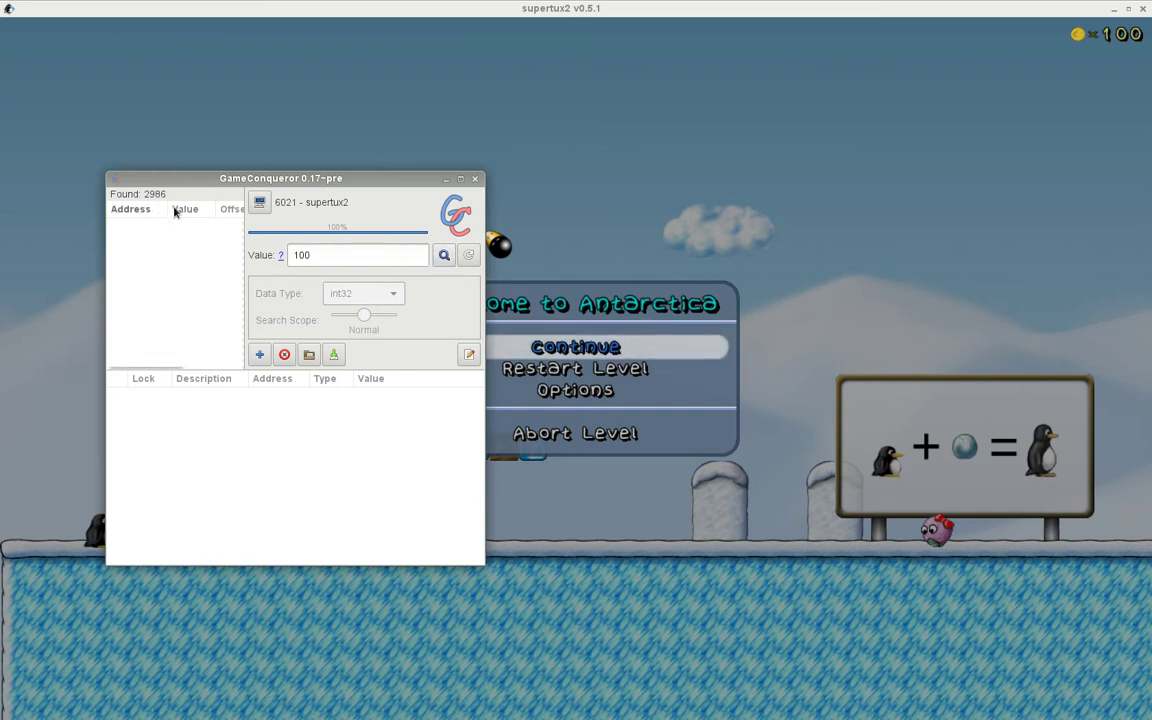
pyautogui.hotkey('alt', 'Tab')
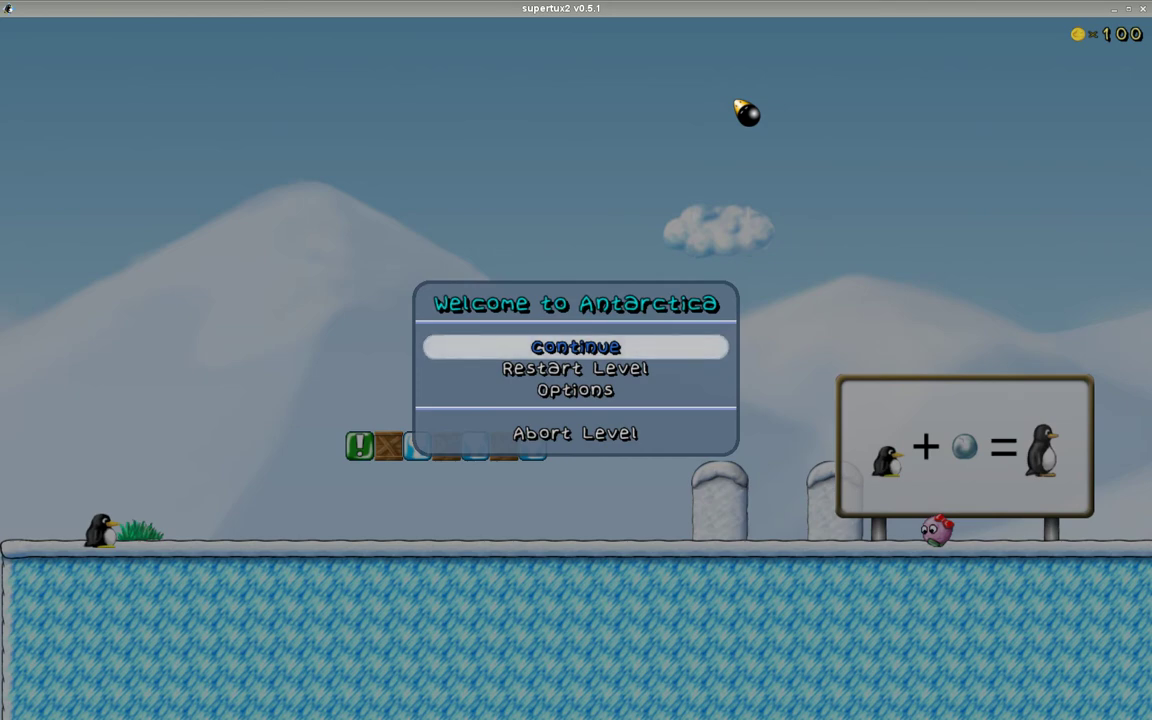
# - Resume the level and jump into a ? block so the coin counter reads 101
pyautogui.press('Return')
pyautogui.press('Right')
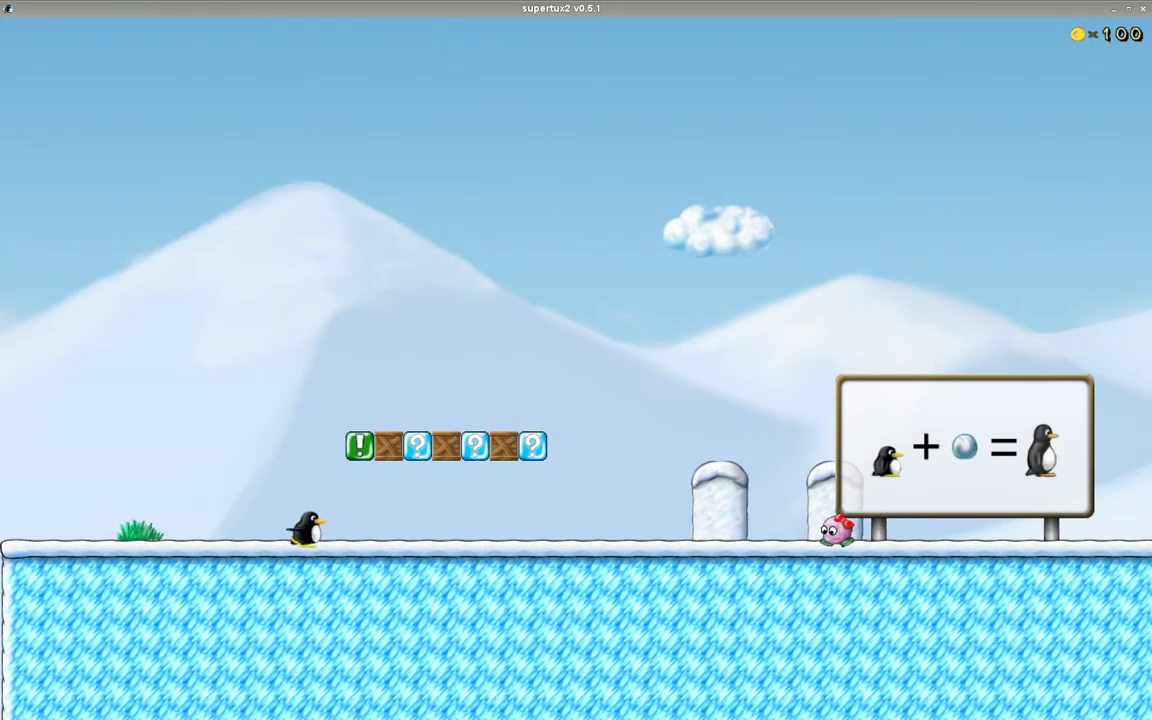
pyautogui.press('Left')
pyautogui.press('space')
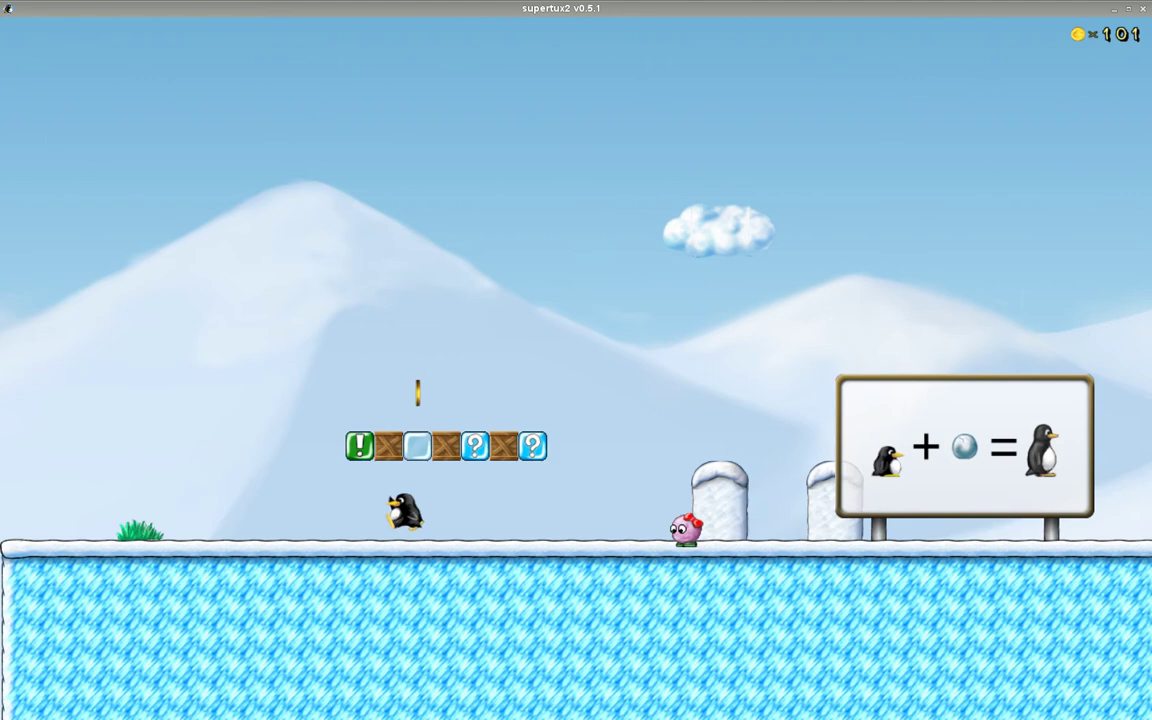
# - Pause the game again with Continue selected and switch to GameConqueror
pyautogui.press('Escape')
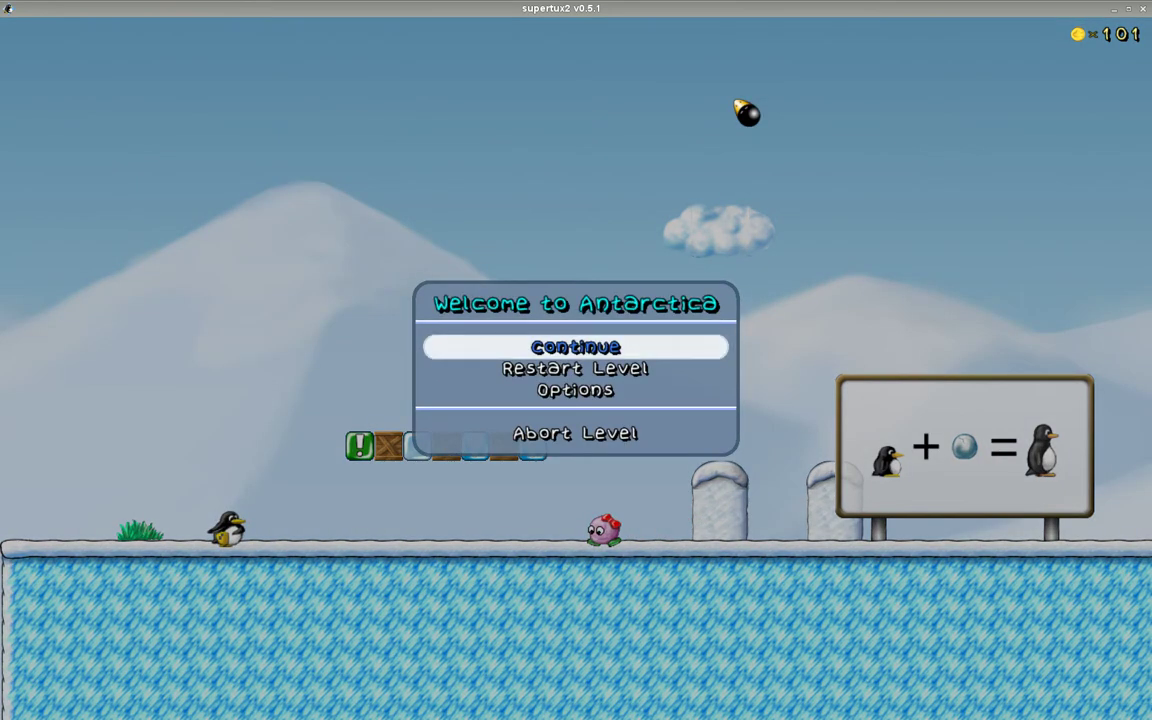
pyautogui.press('Down')
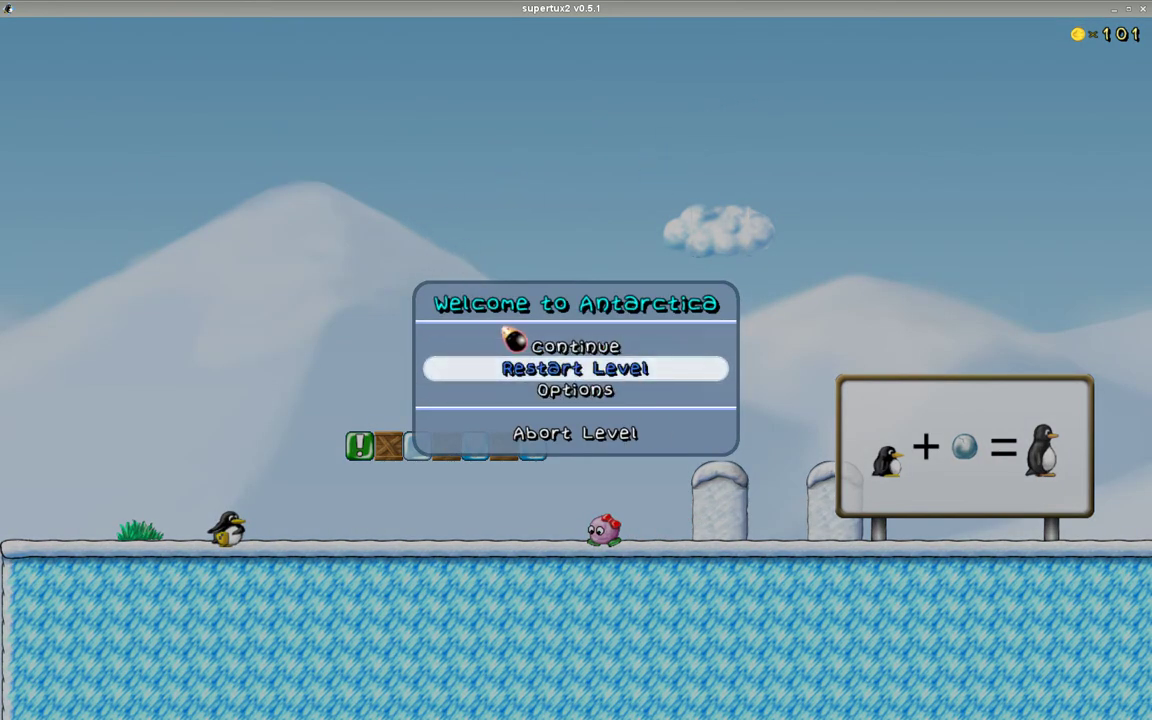
pyautogui.press('Up')
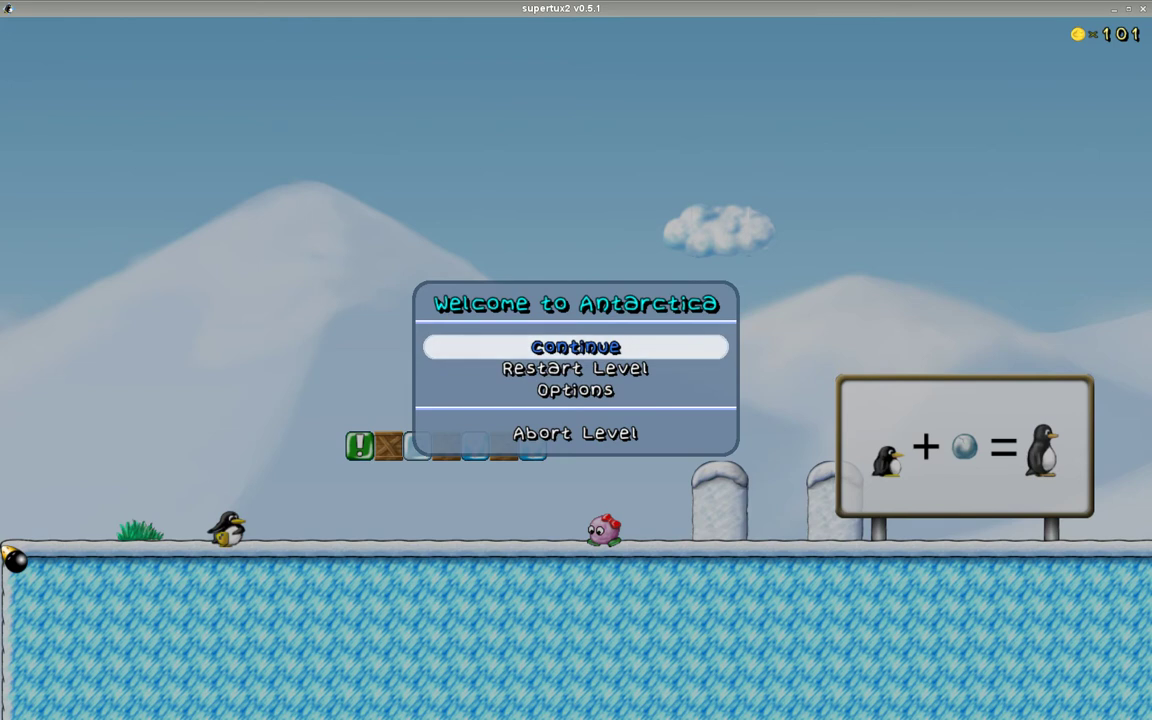
pyautogui.hotkey('alt', 'Tab')
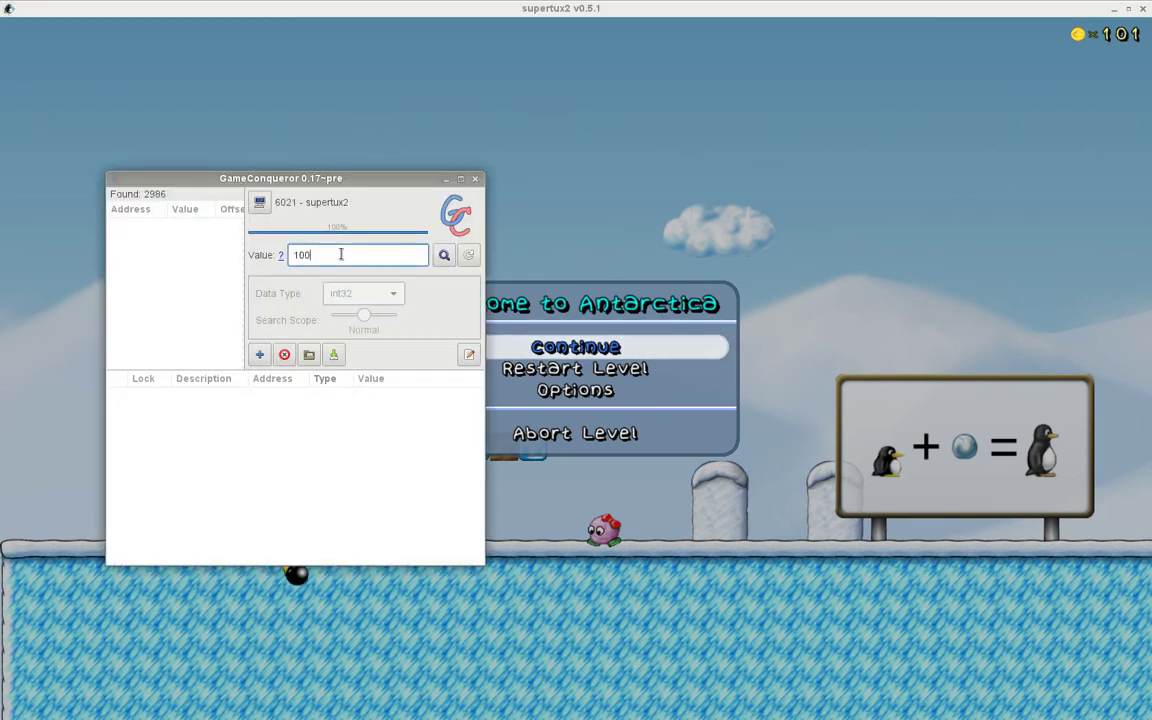
# - Rescan for 101 to narrow to two addresses, then add 42dbee8 and 42dbec0 to the cheat list
pyautogui.press('BackSpace')
pyautogui.write('1')
pyautogui.press('Return')
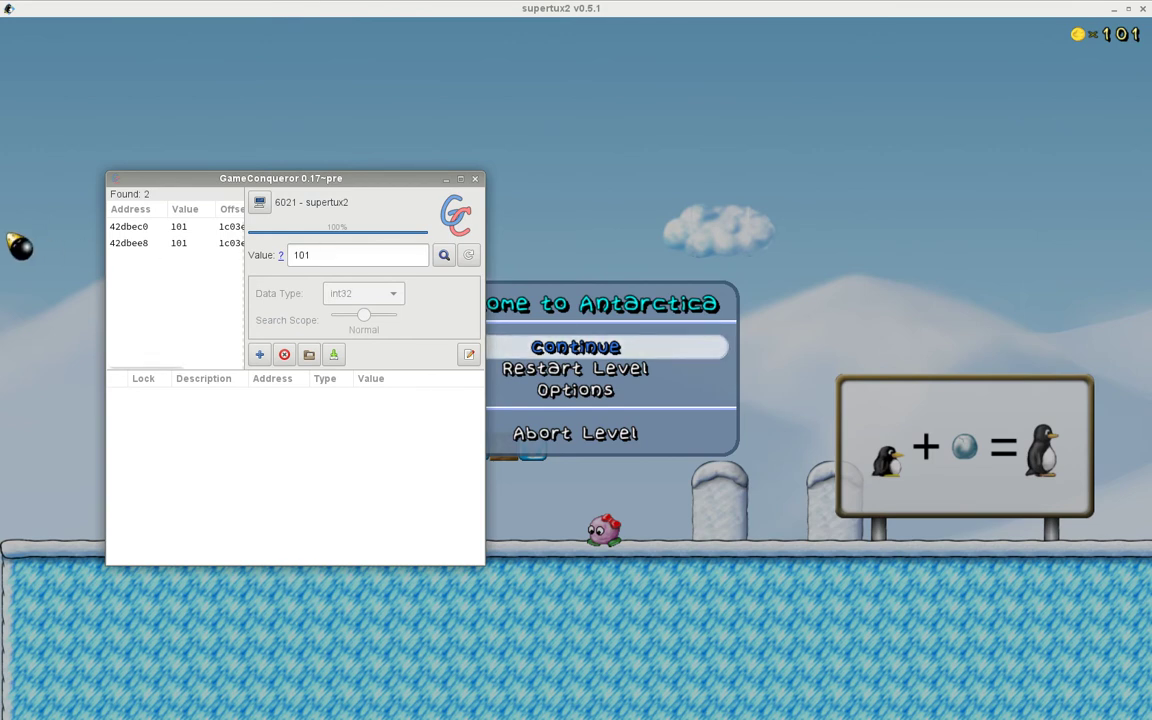
pyautogui.doubleClick(128, 245)
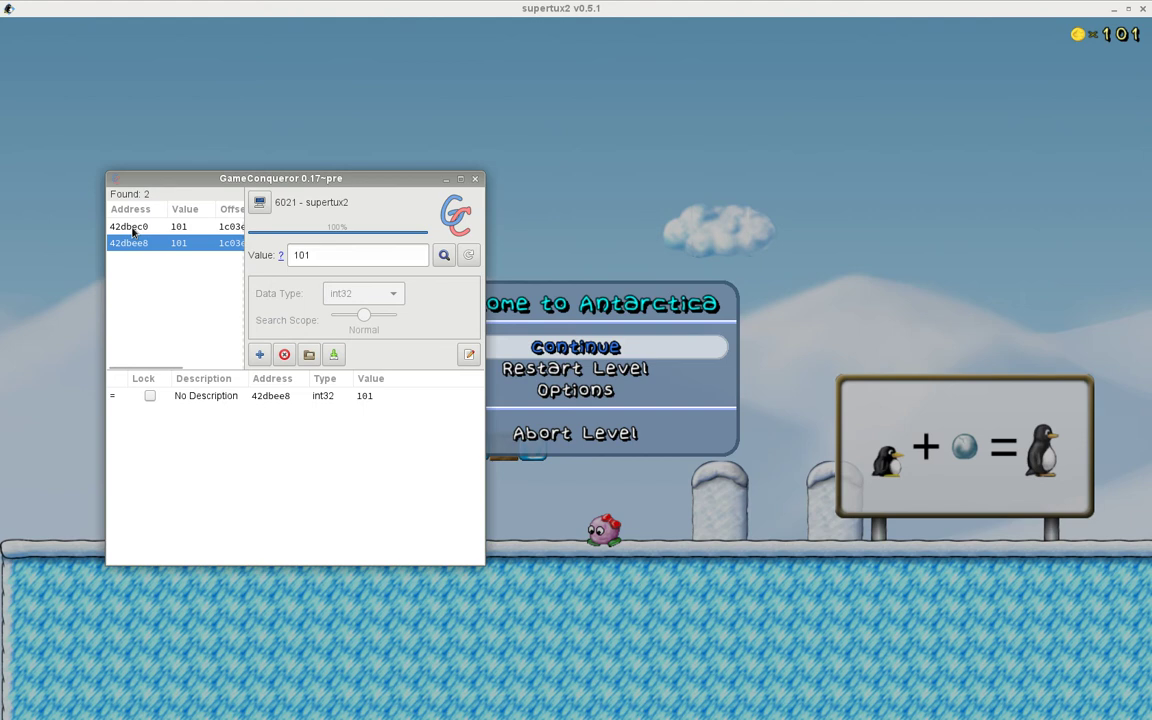
pyautogui.doubleClick(128, 227)
pyautogui.press('Down')
pyautogui.press('Down')
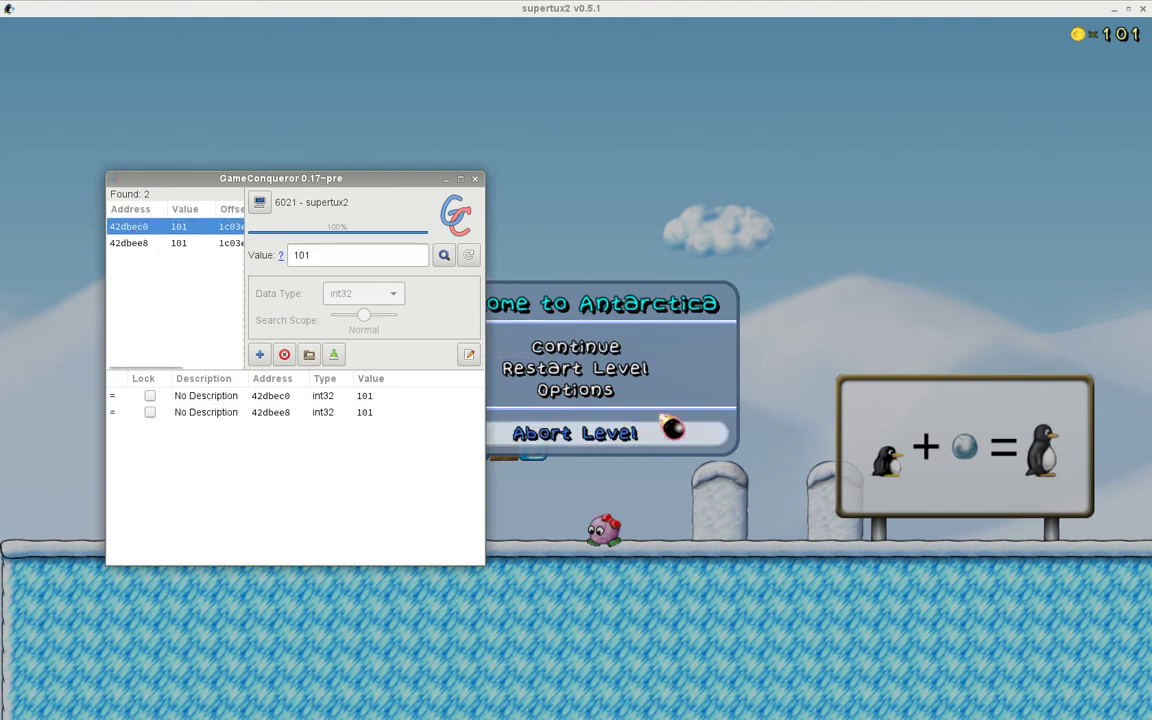
pyautogui.press('Down')
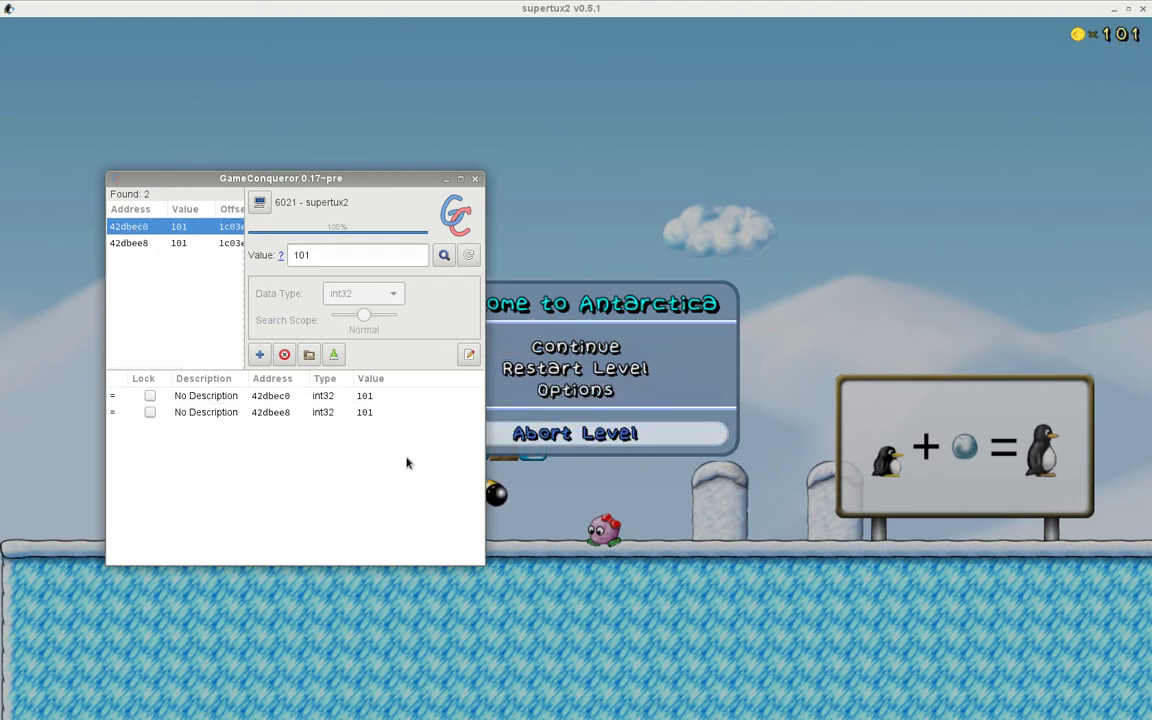
# - Try editing the 42dbee8 entry's value, discarding the change so it stays 101
pyautogui.click(382, 413)
pyautogui.click(381, 414)
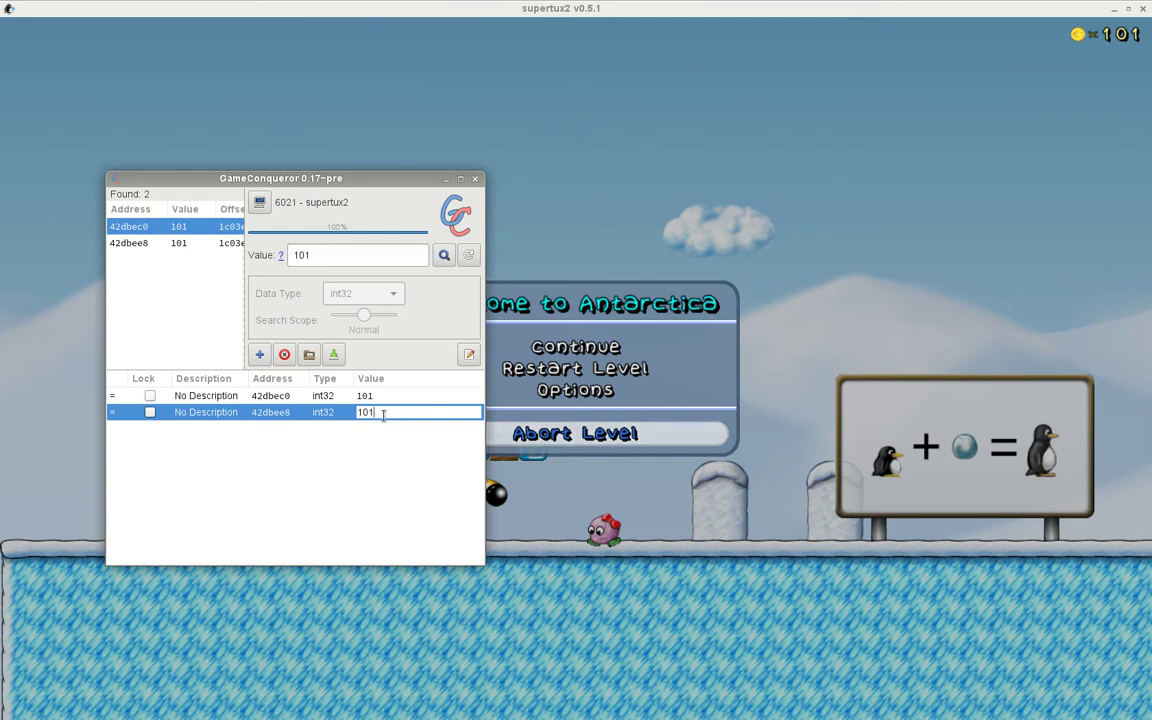
pyautogui.hotkey('ctrl', 'a')
pyautogui.write('199')
pyautogui.press('BackSpace')
pyautogui.write('2')
pyautogui.press('Return')
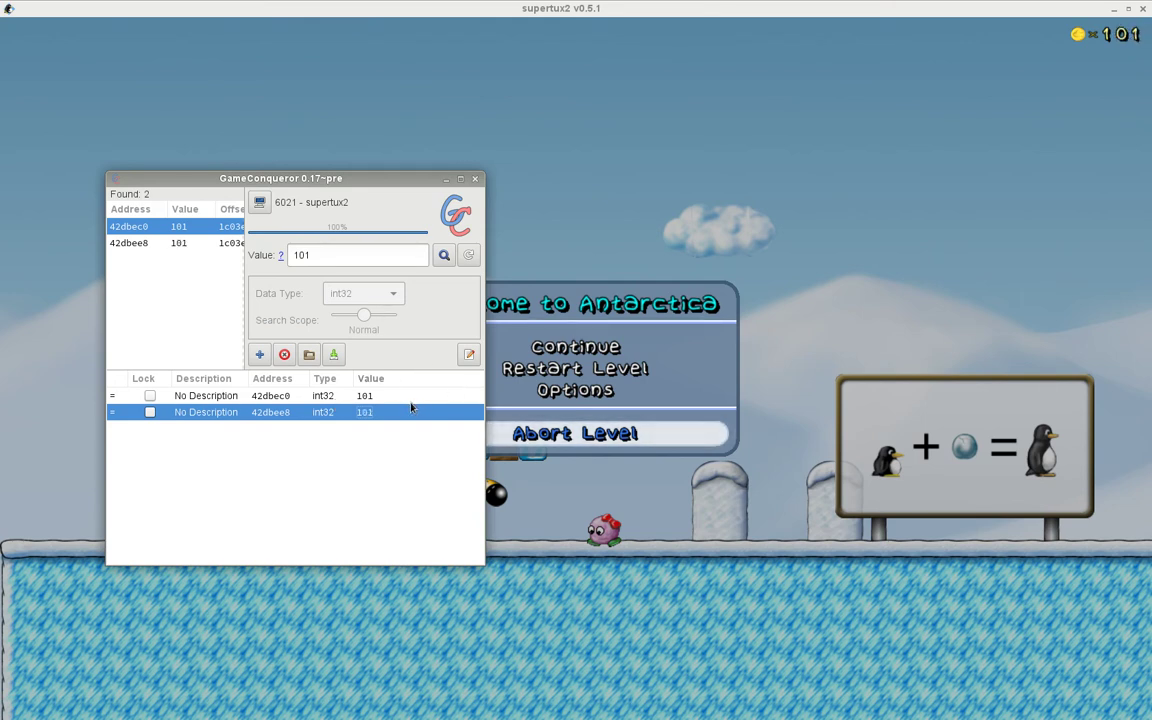
# - Edit the 42dbec0 row's Value cell in the cheat list to 199
pyautogui.click(382, 399)
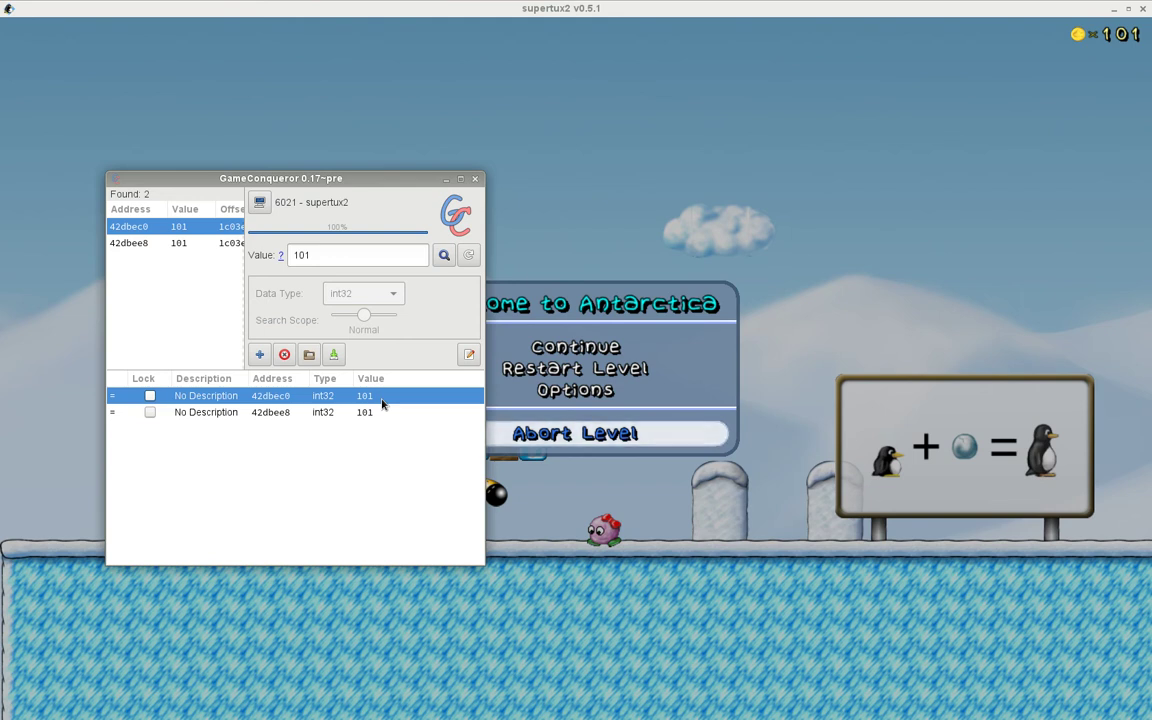
pyautogui.click(381, 398)
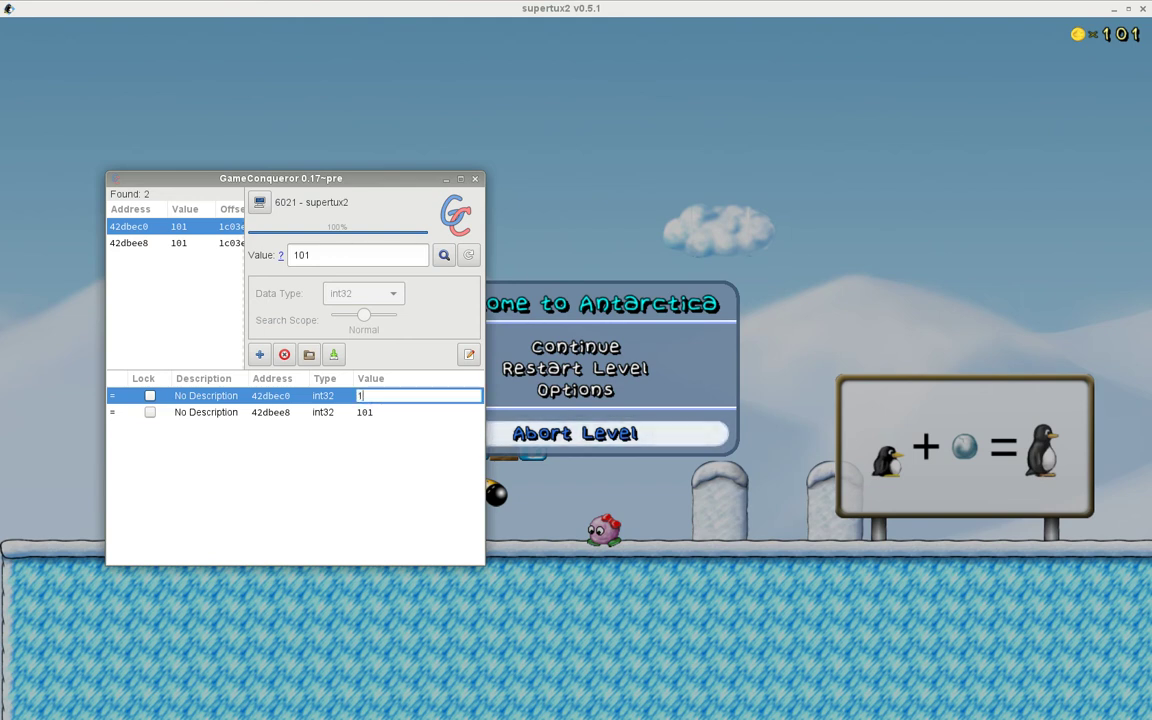
pyautogui.press('Return')
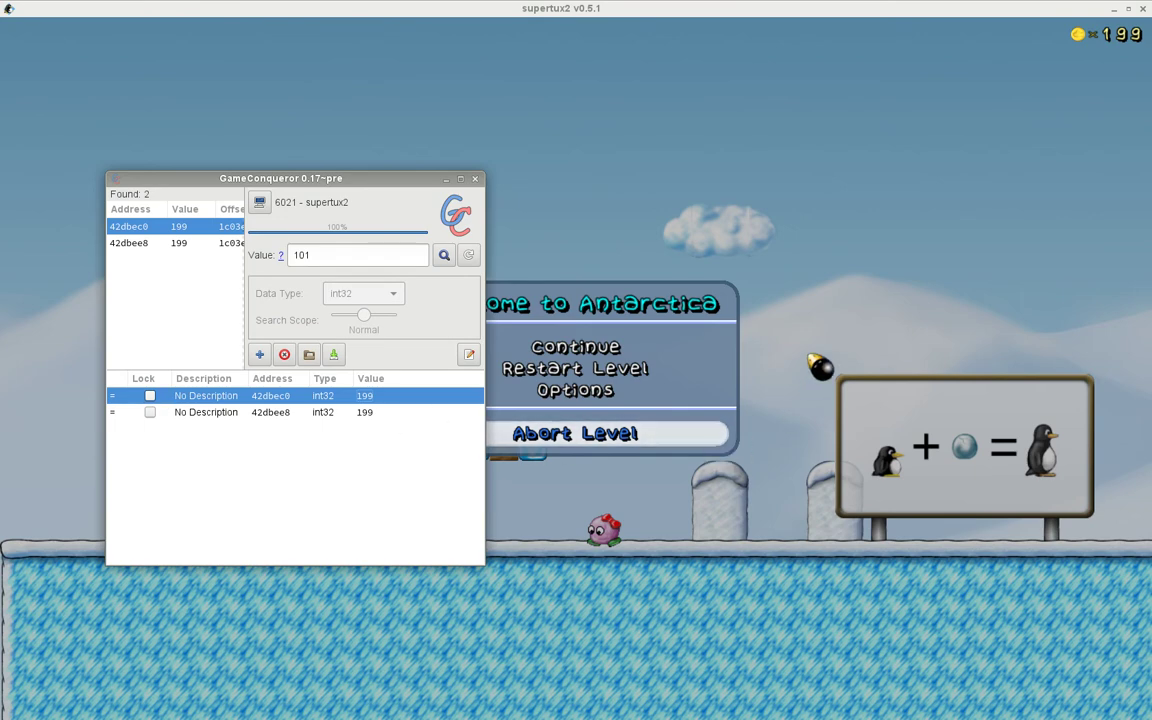
# - Resume SuperTux, squash the pink snail, and hit bonus blocks to raise the coins to 206
pyautogui.hotkey('alt', 'Tab')
pyautogui.press('Escape')
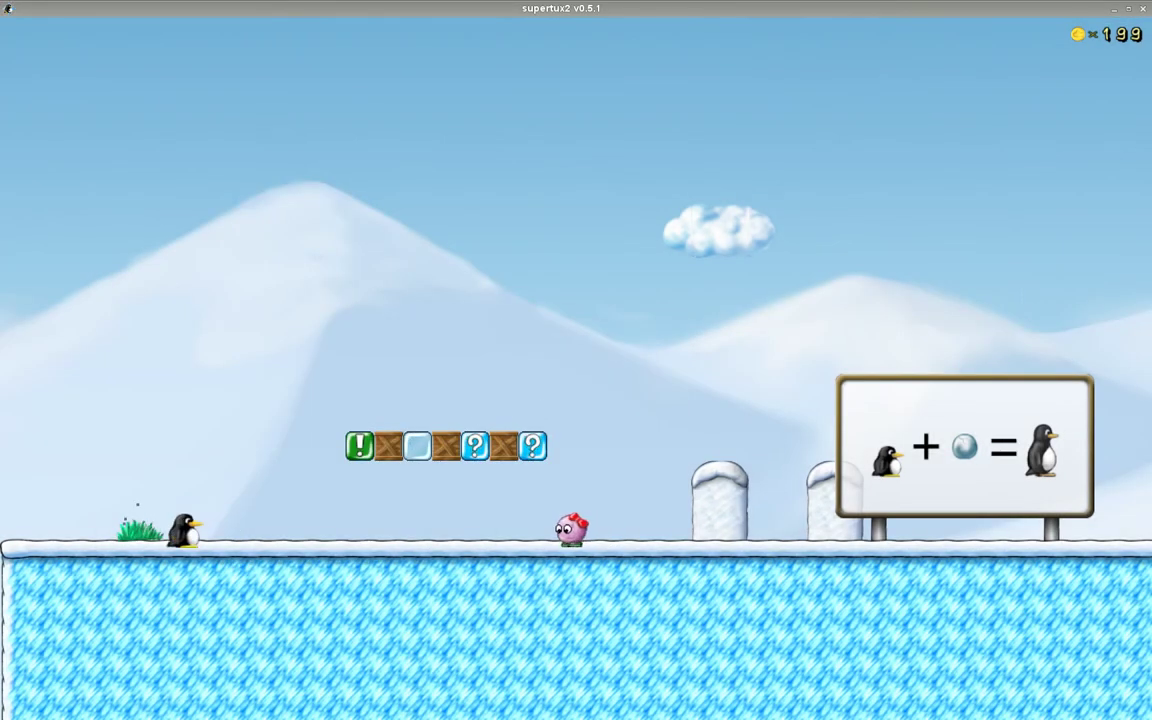
pyautogui.press('Right')
pyautogui.press('Left')
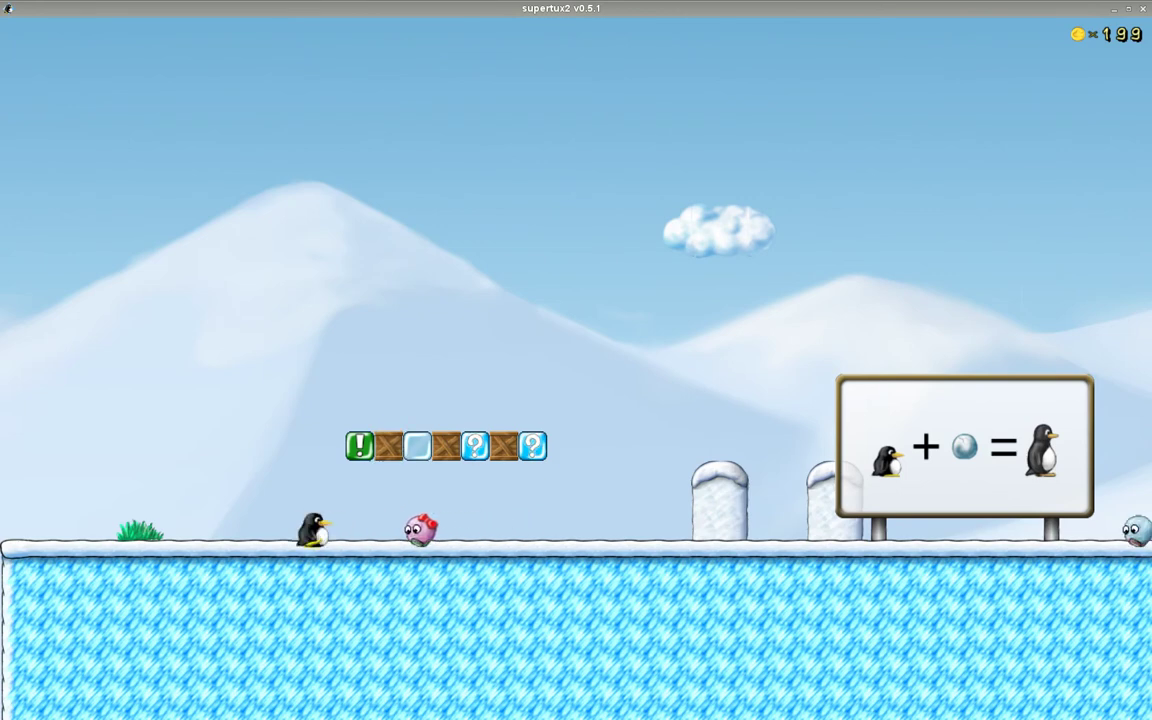
pyautogui.press('space')
pyautogui.press('Right')
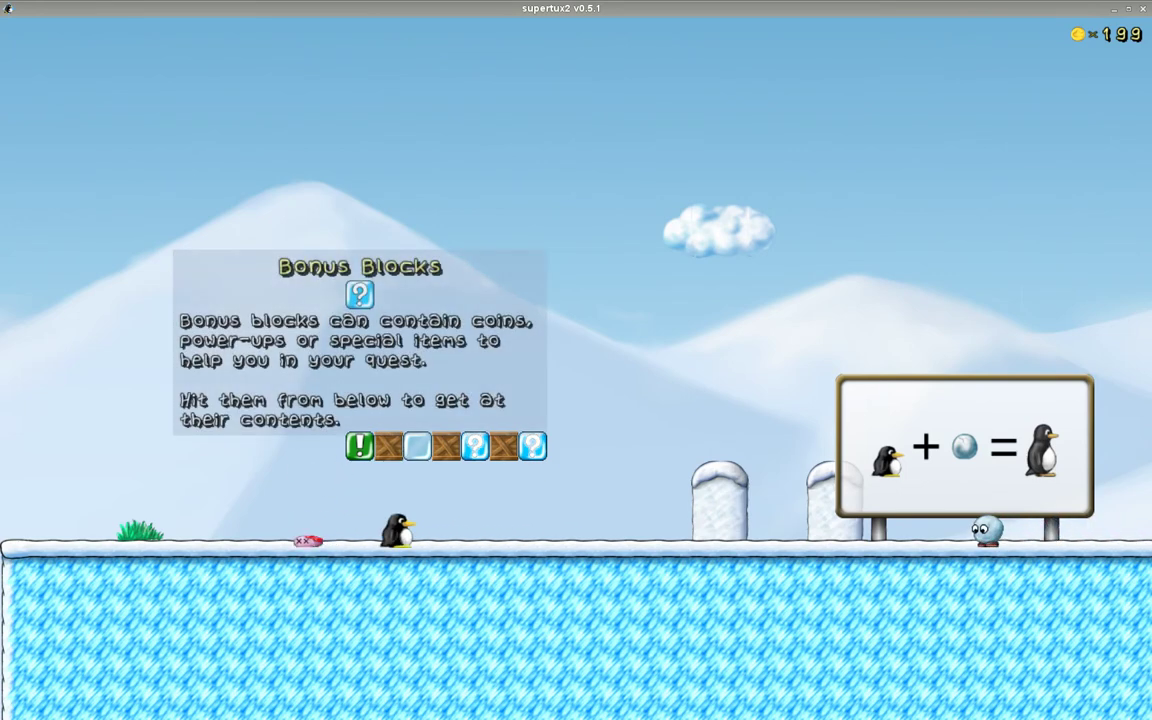
pyautogui.press('space')
pyautogui.press('space')
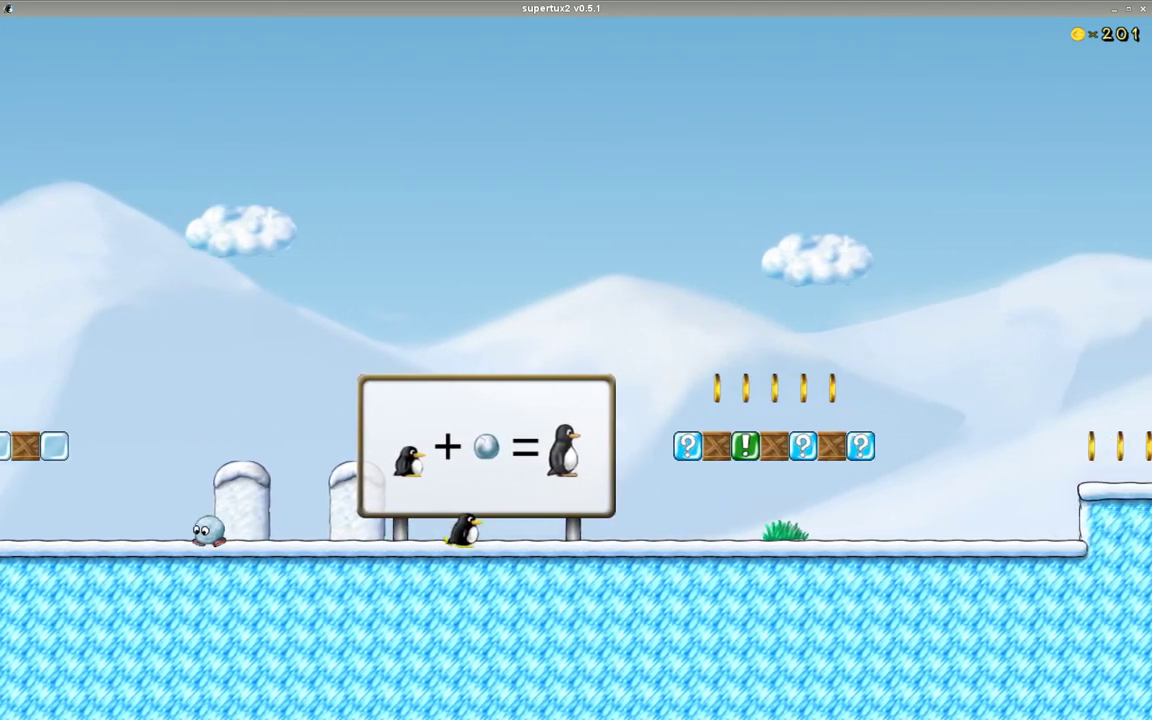
pyautogui.press('space')
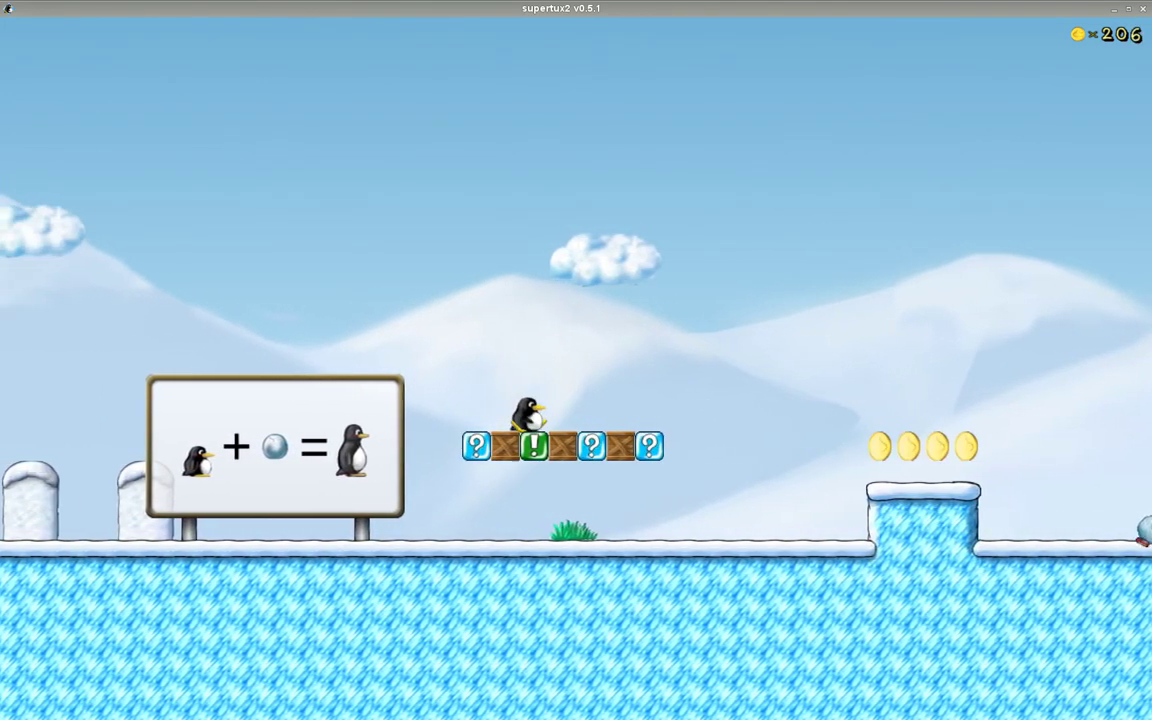
# - Pause the level again, leaving the pause menu on Continue
pyautogui.press('Escape')
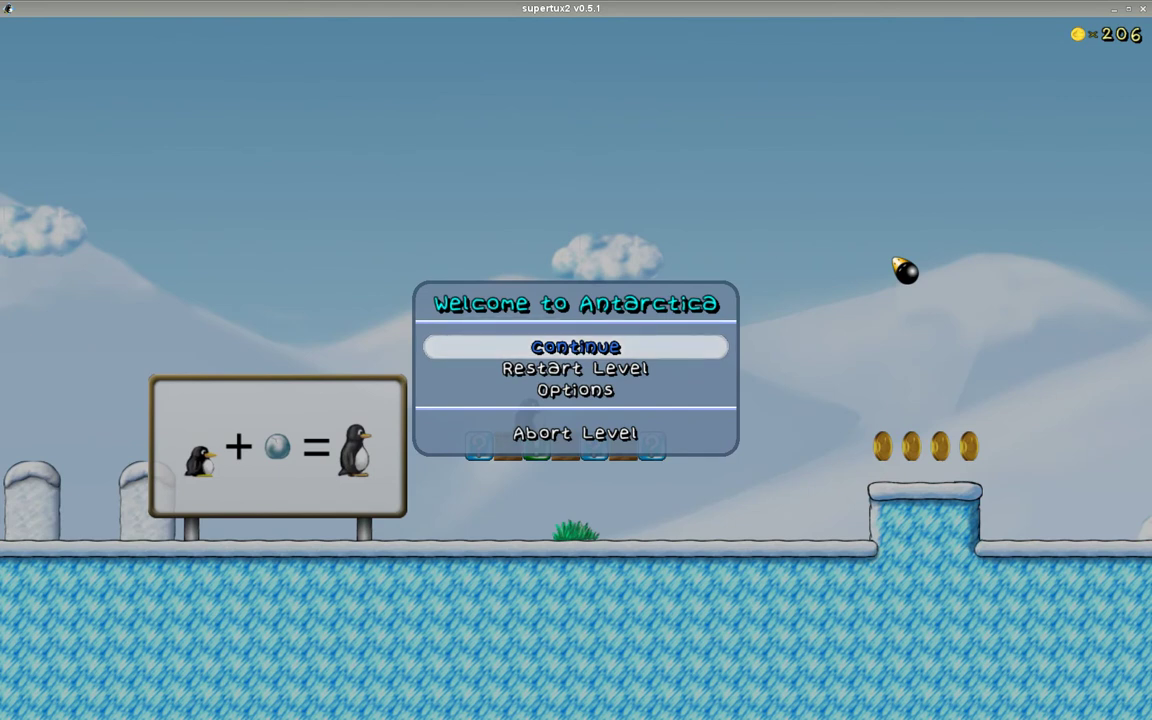
pyautogui.press('Up')
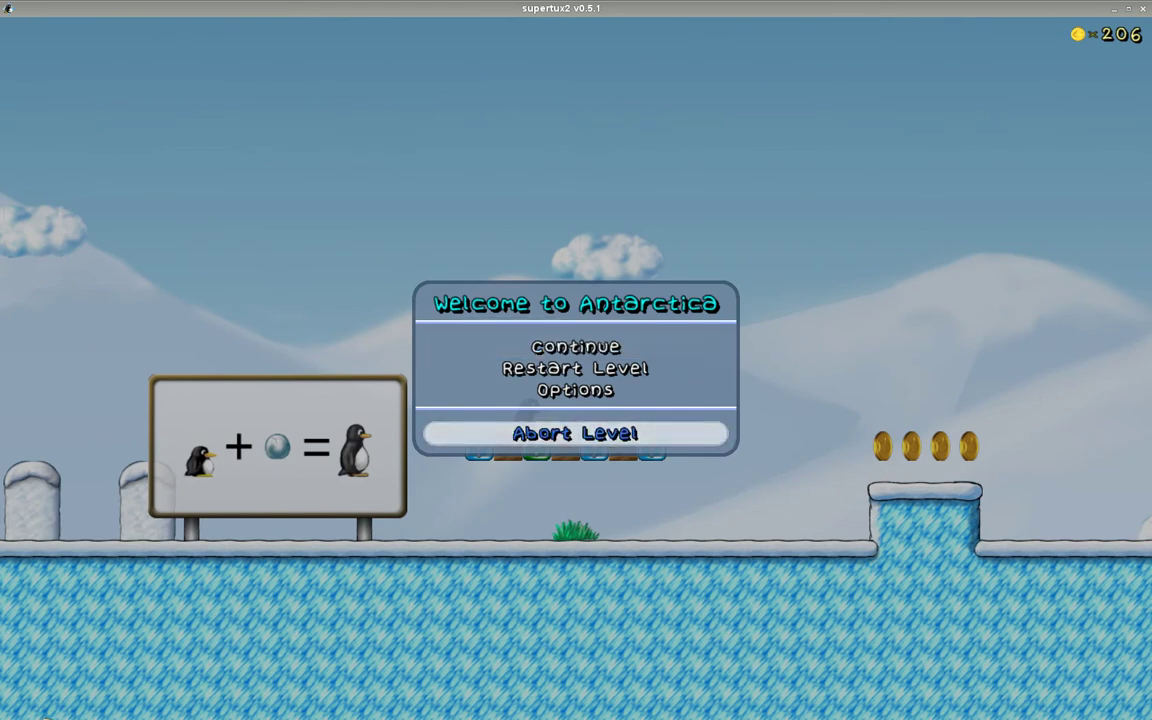
pyautogui.press('Down')
pyautogui.press('Up')
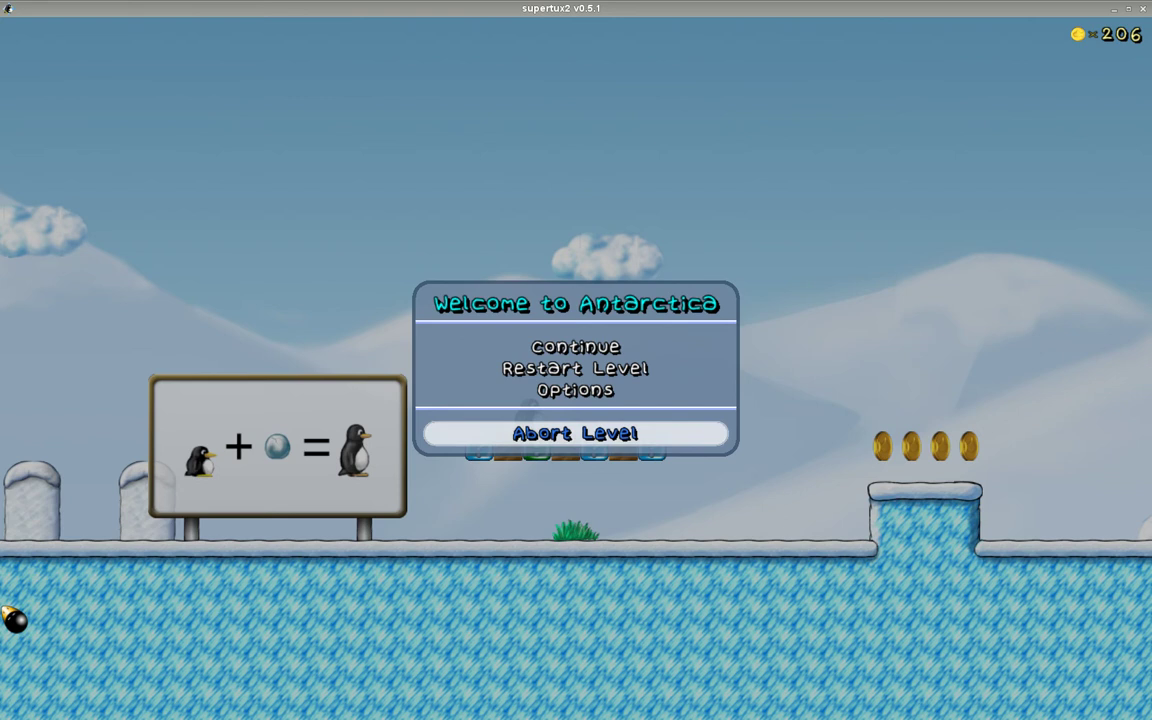
pyautogui.hotkey('alt', 'Tab')
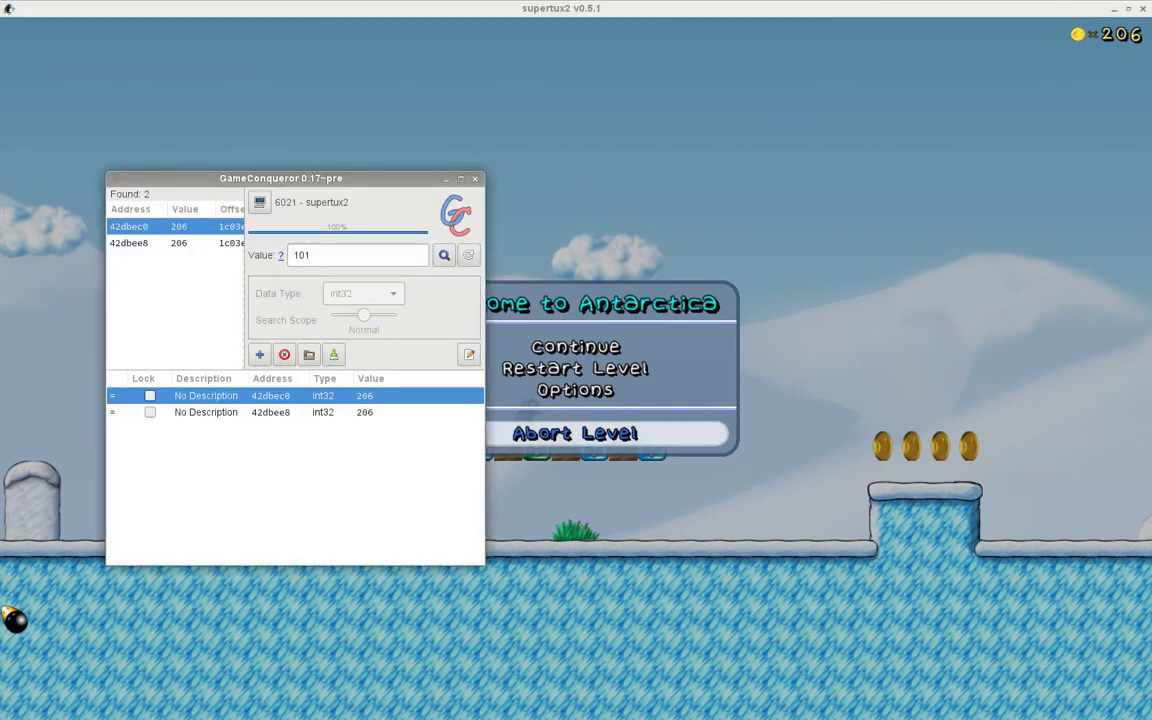